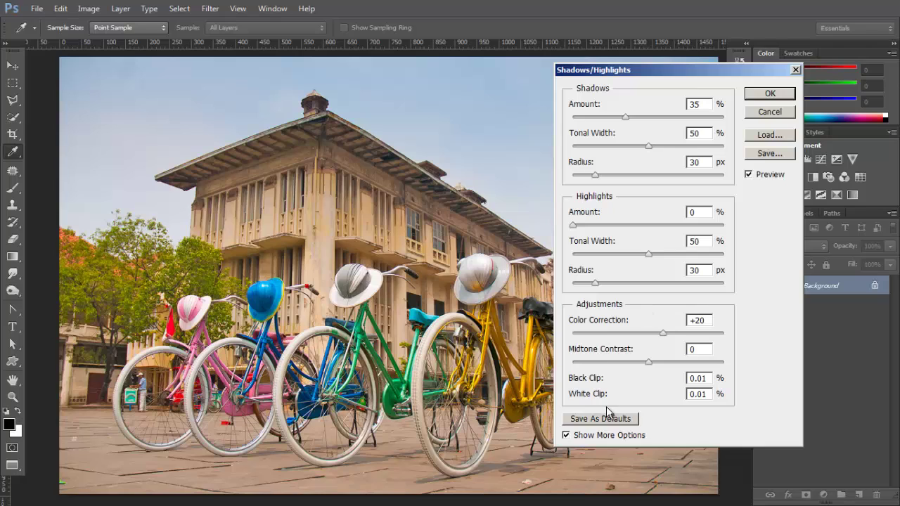
# Hide the extra Shadows/Highlights options, try shadow amounts of 0% and 59% and a highlights amount of 61%, and discard the adjustment.
pyautogui.click(580, 436)
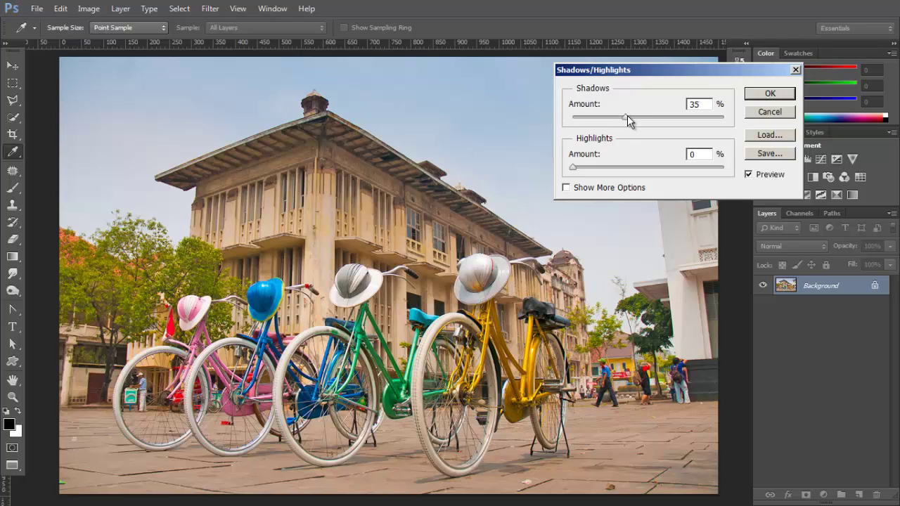
pyautogui.moveTo(610, 116); pyautogui.dragTo(558, 118)
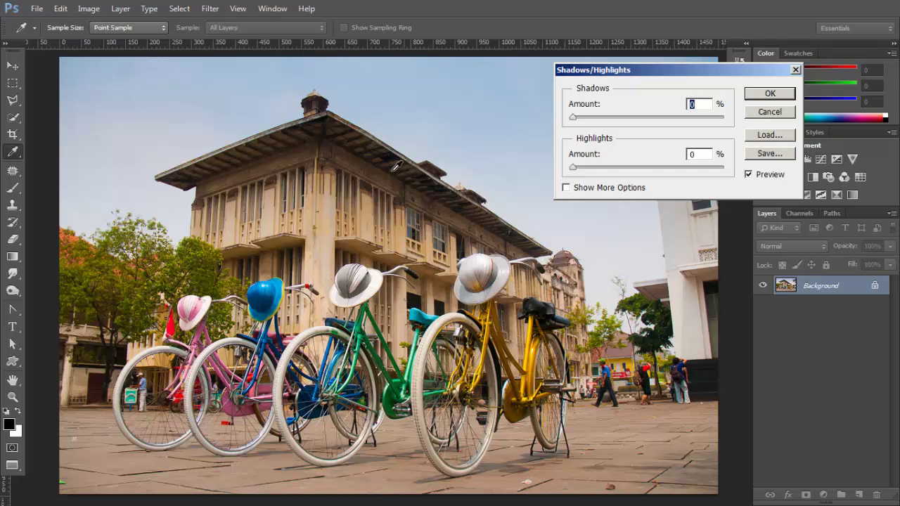
pyautogui.click(574, 117)
pyautogui.moveTo(574, 117); pyautogui.dragTo(670, 125)
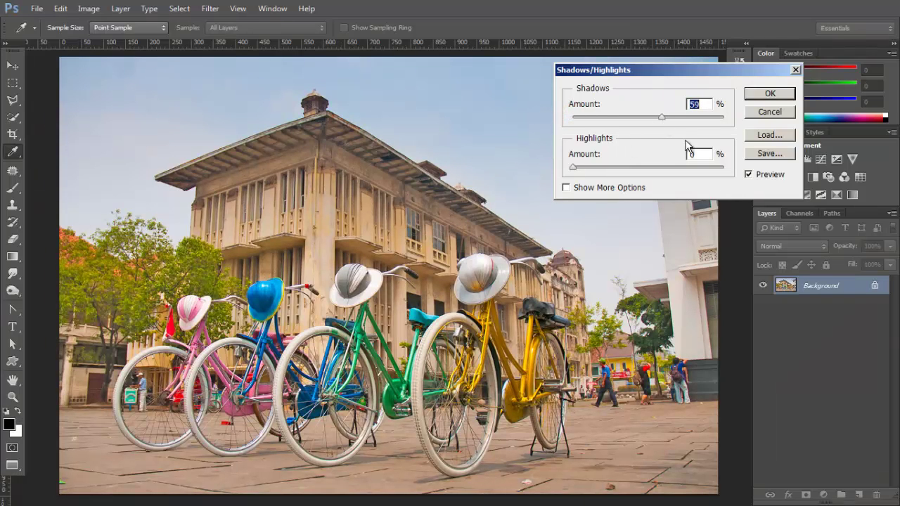
pyautogui.moveTo(663, 117); pyautogui.dragTo(519, 118)
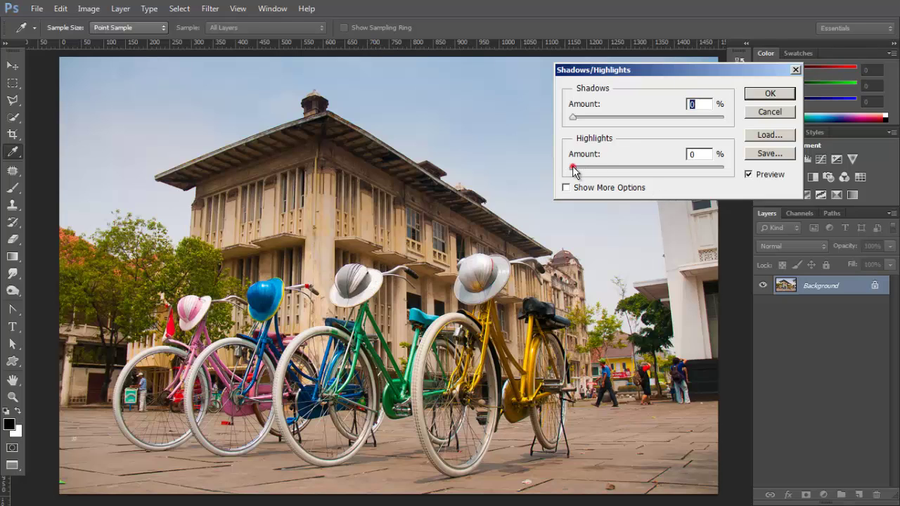
pyautogui.moveTo(573, 167); pyautogui.dragTo(647, 172)
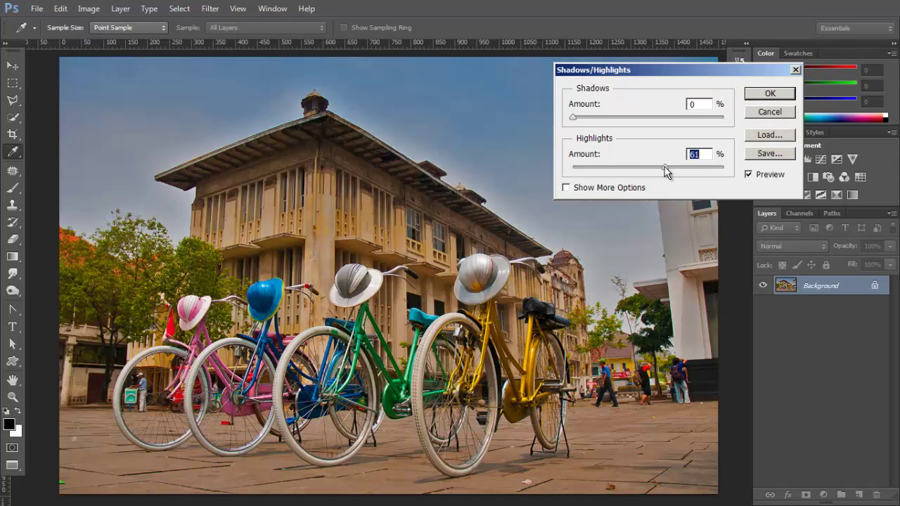
pyautogui.click(770, 112)
# Open the HDR Toning adjustment to view its default settings and close it without applying.
pyautogui.click(87, 8)
pyautogui.moveTo(127, 40)
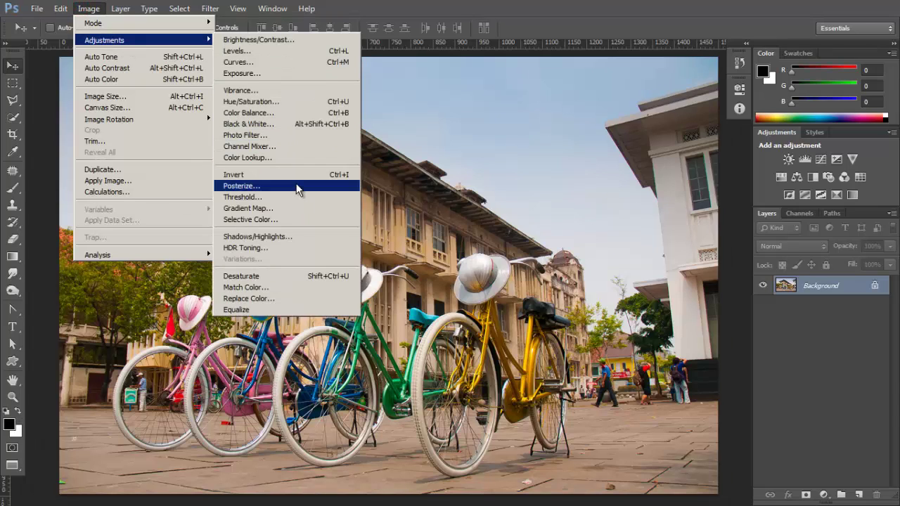
pyautogui.click(295, 247)
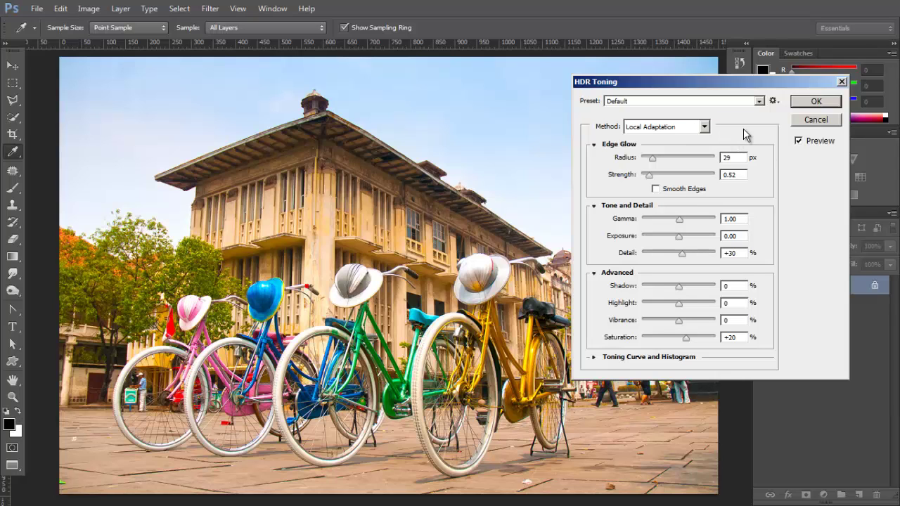
pyautogui.click(802, 120)
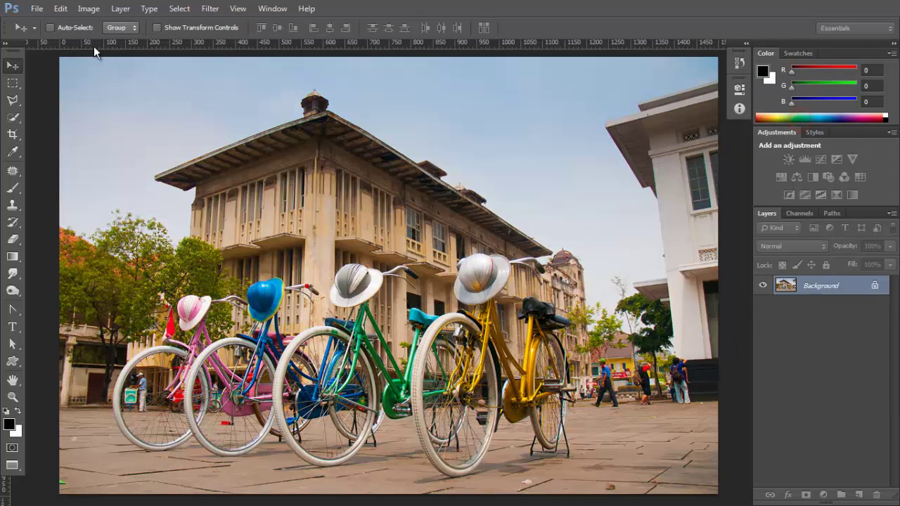
# Convert the bicycle photo to 8 Bits/Channel.
pyautogui.click(88, 9)
pyautogui.moveTo(118, 40)
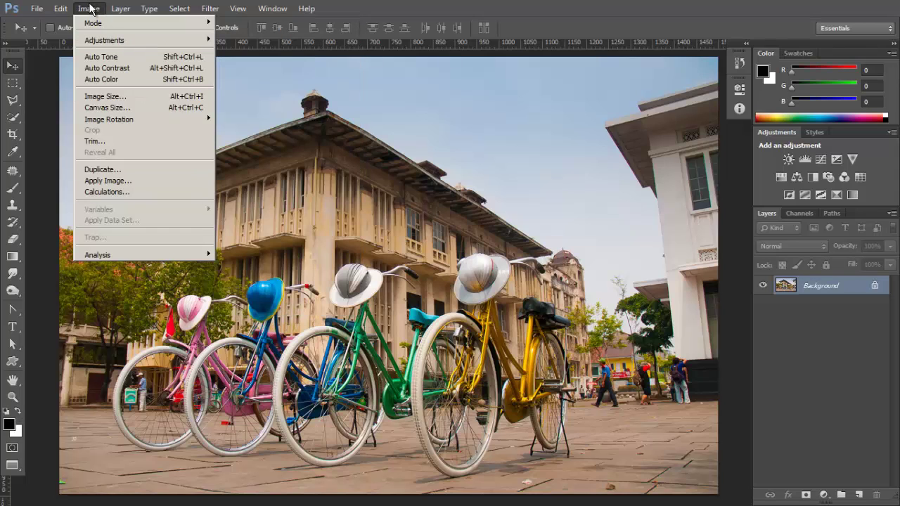
pyautogui.moveTo(162, 23)
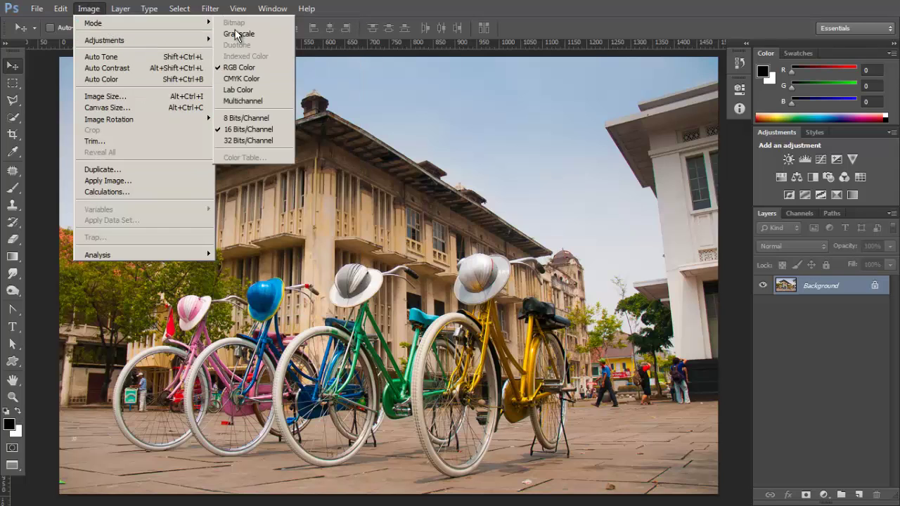
pyautogui.click(246, 120)
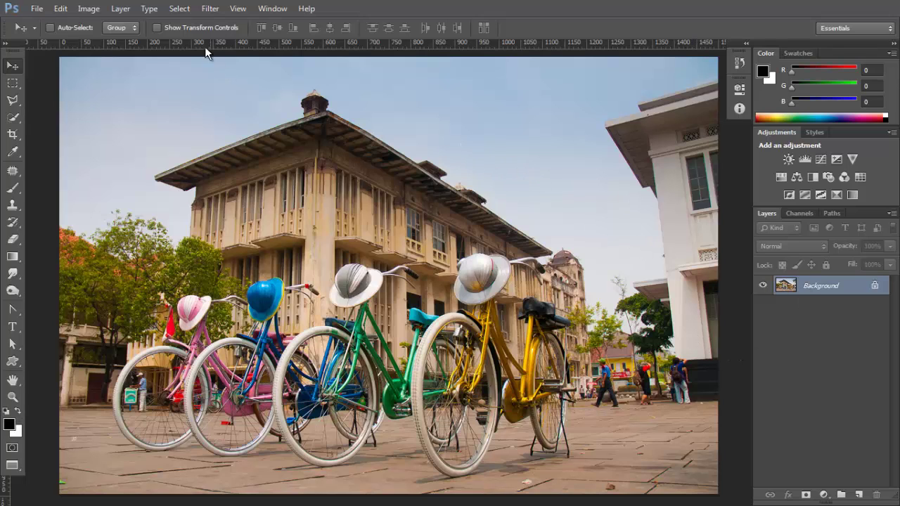
# Open the Variations adjustment to view its thumbnails and close it without applying.
pyautogui.click(88, 8)
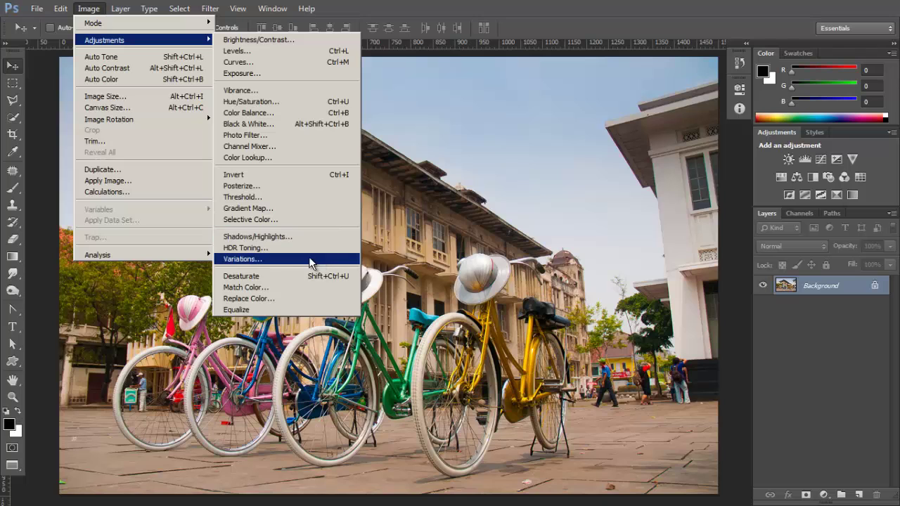
pyautogui.click(300, 260)
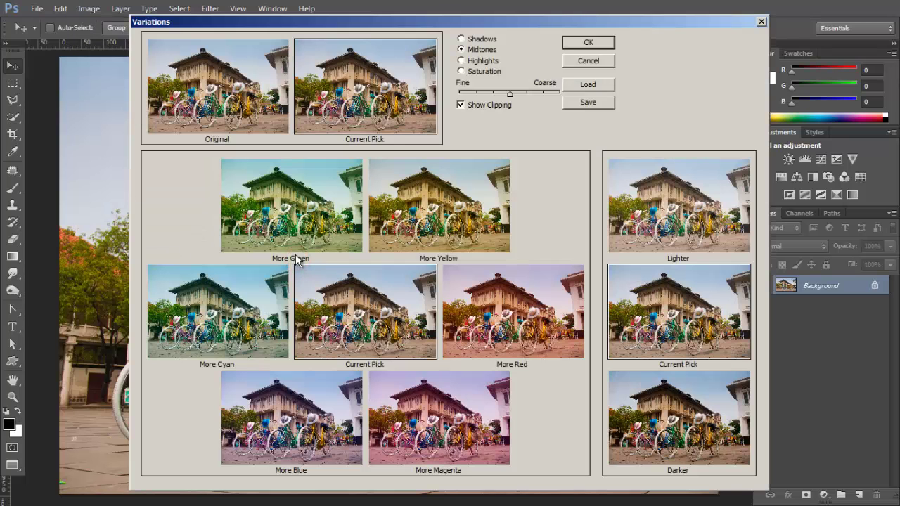
pyautogui.click(592, 60)
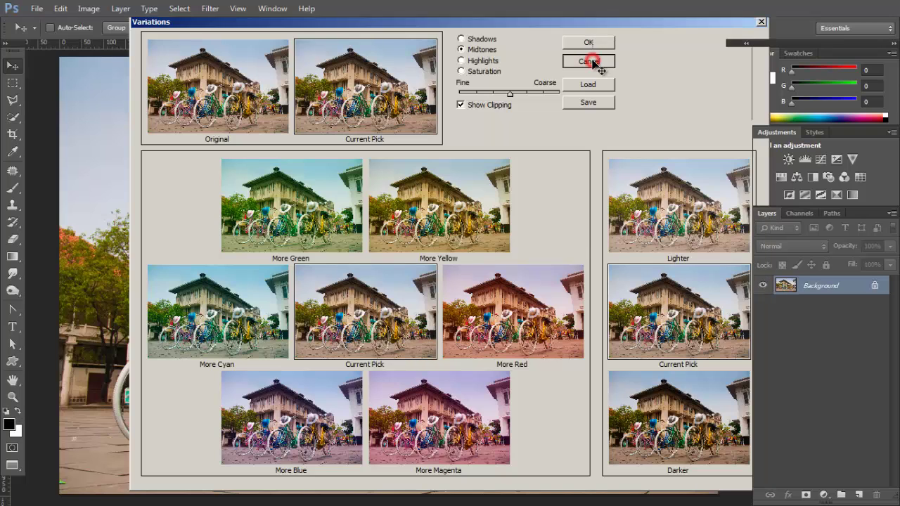
# Reopen Variations, try the Lighter variation on the midtones twice, and reset the adjustment to the original.
pyautogui.click(89, 9)
pyautogui.moveTo(112, 37)
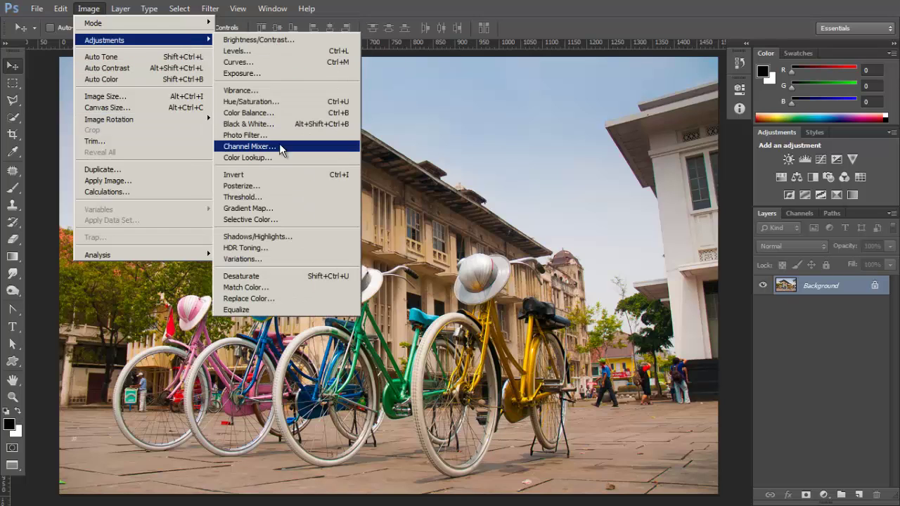
pyautogui.click(305, 258)
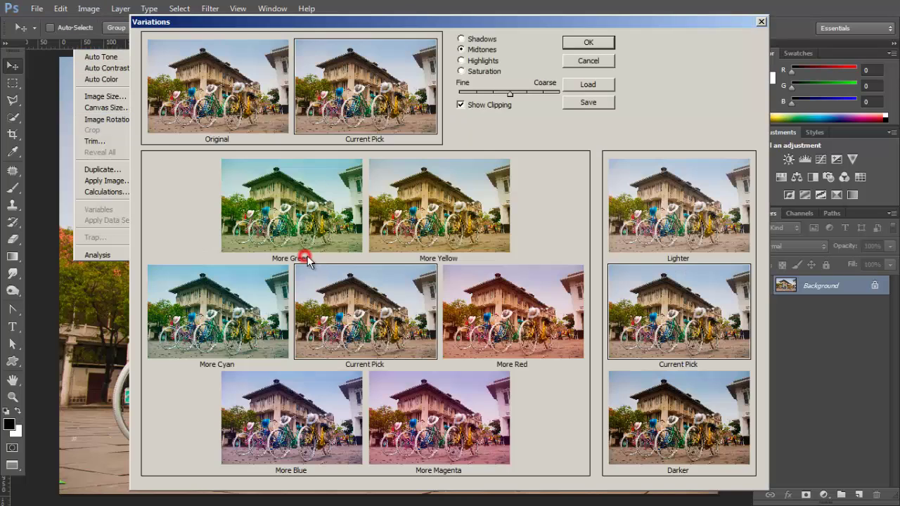
pyautogui.moveTo(515, 20); pyautogui.dragTo(635, 23)
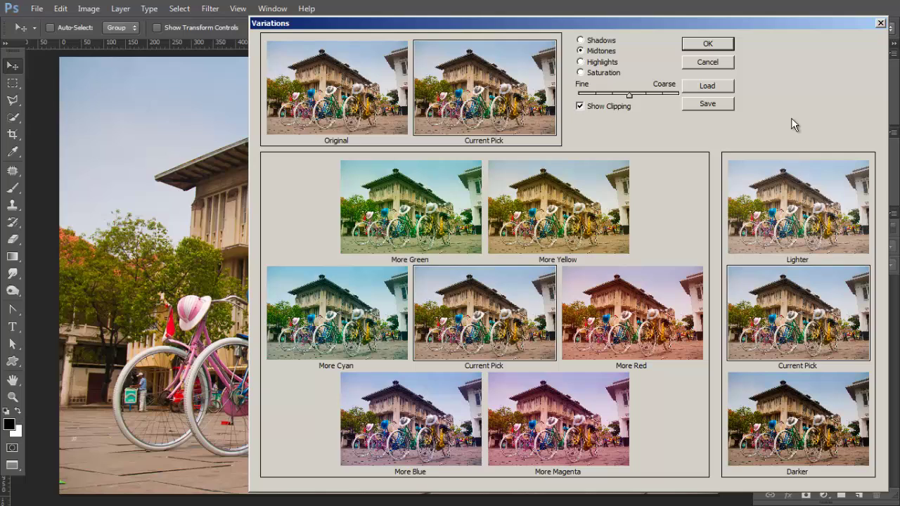
pyautogui.click(793, 225)
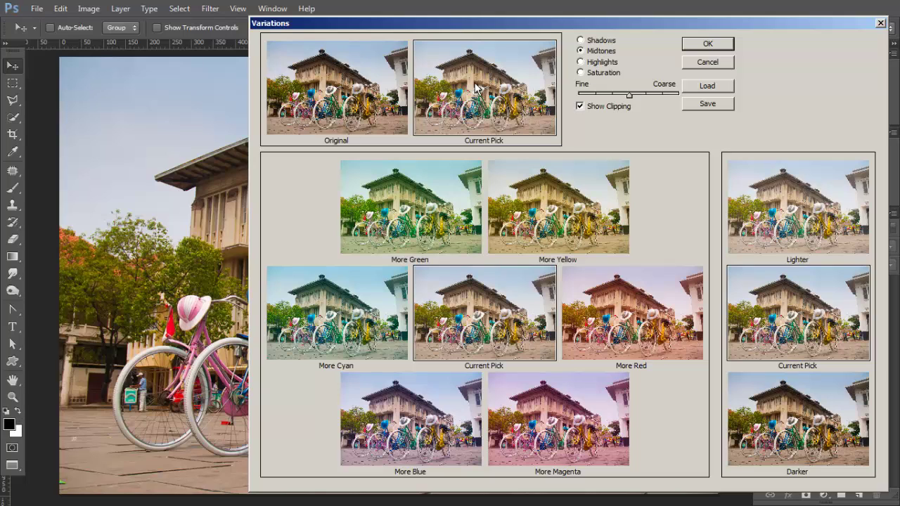
pyautogui.click(791, 206)
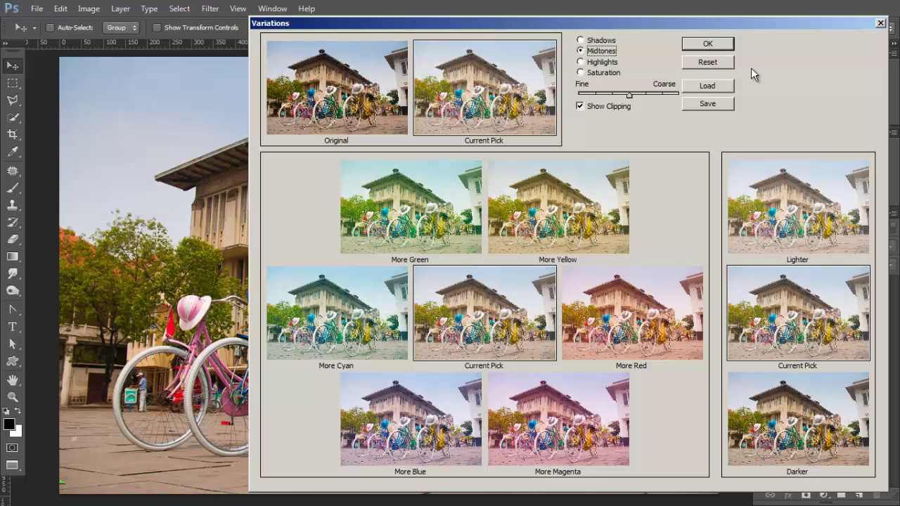
pyautogui.keyDown('alt'); pyautogui.click(707, 62); pyautogui.keyUp('alt')
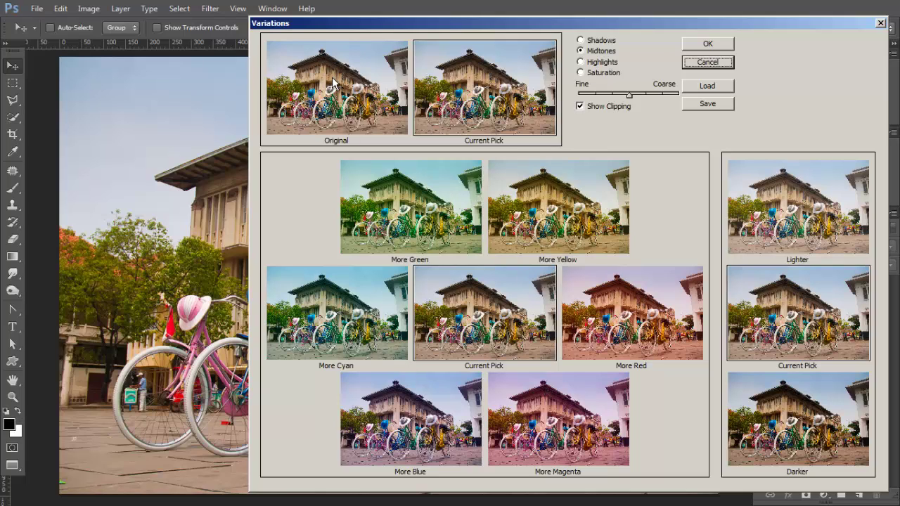
# Try the More Yellow variation on the midtones and More Cyan on the shadows, and cancel Variations.
pyautogui.click(549, 210)
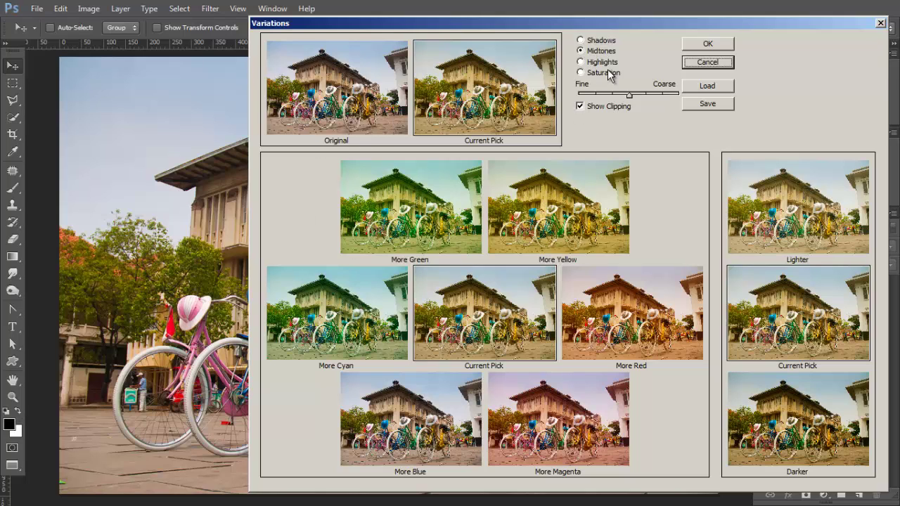
pyautogui.click(581, 40)
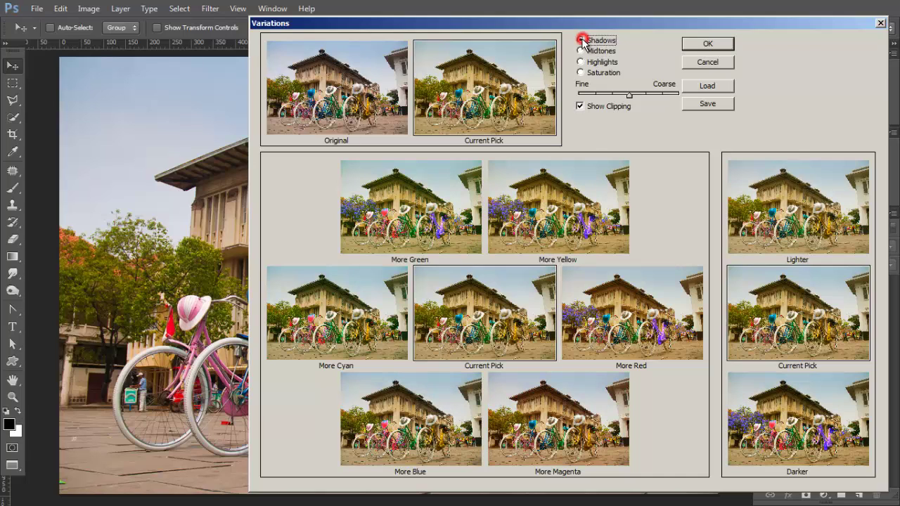
pyautogui.click(330, 319)
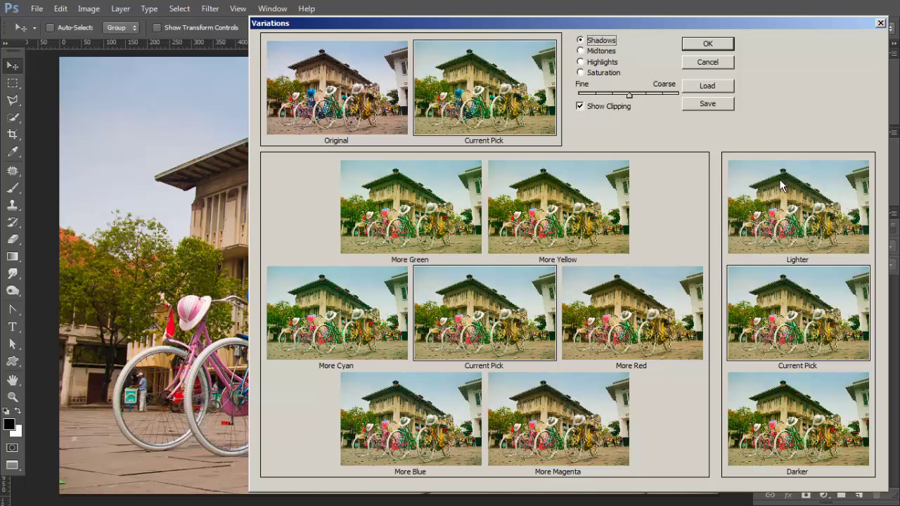
pyautogui.click(708, 62)
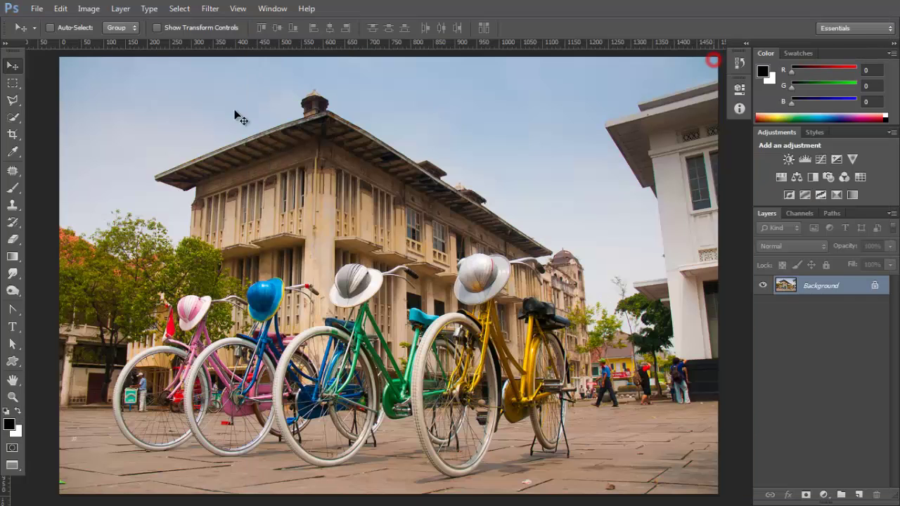
# Try the Desaturate adjustment on the photo and undo it.
pyautogui.click(97, 9)
pyautogui.moveTo(120, 40)
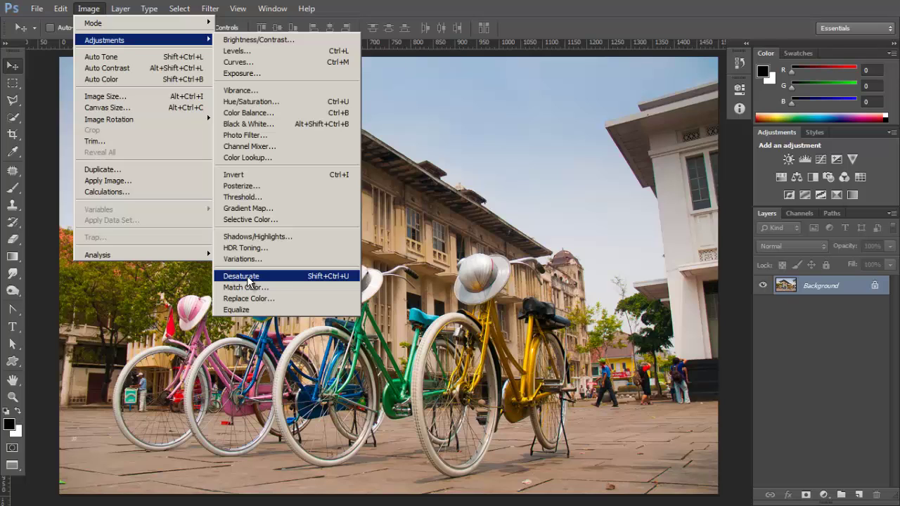
pyautogui.click(271, 277)
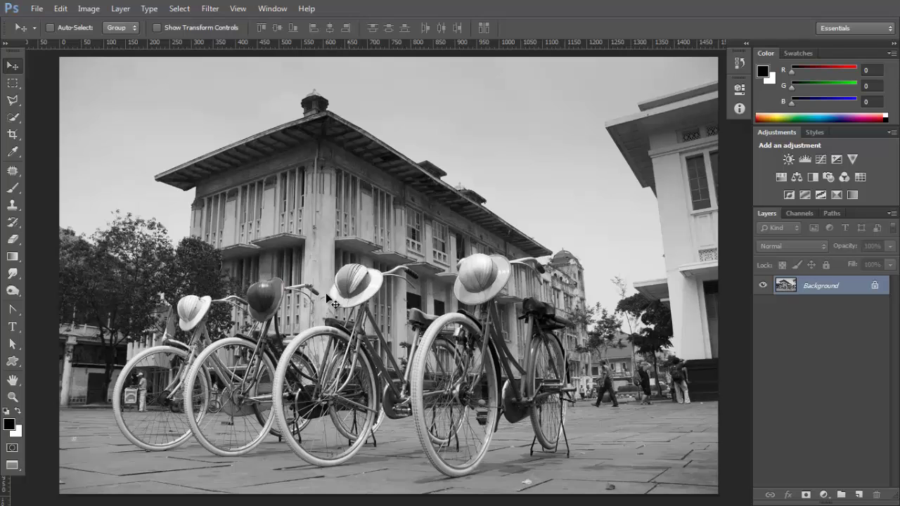
pyautogui.click(60, 9)
pyautogui.click(78, 27)
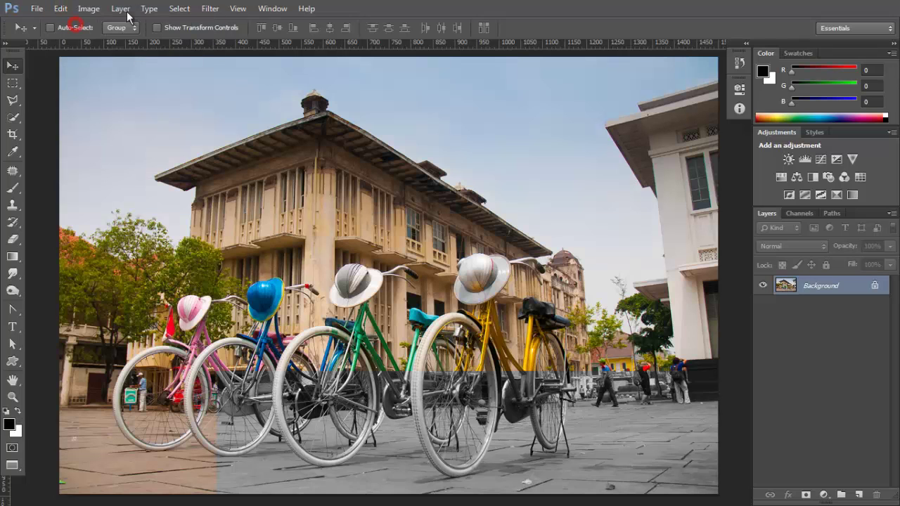
# Try lowering the photo's saturation with Hue/Saturation and discard the adjustment.
pyautogui.click(88, 9)
pyautogui.moveTo(106, 40)
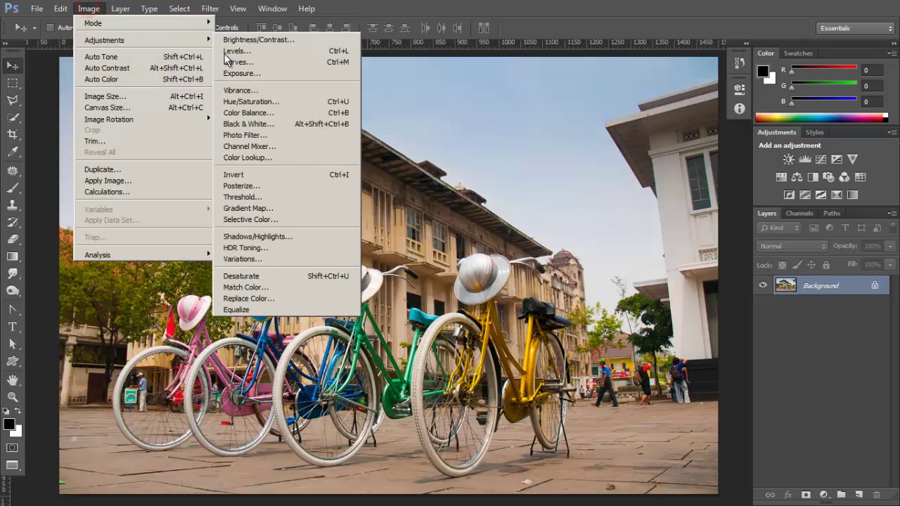
pyautogui.click(294, 101)
pyautogui.moveTo(694, 138); pyautogui.dragTo(606, 123)
pyautogui.click(839, 60)
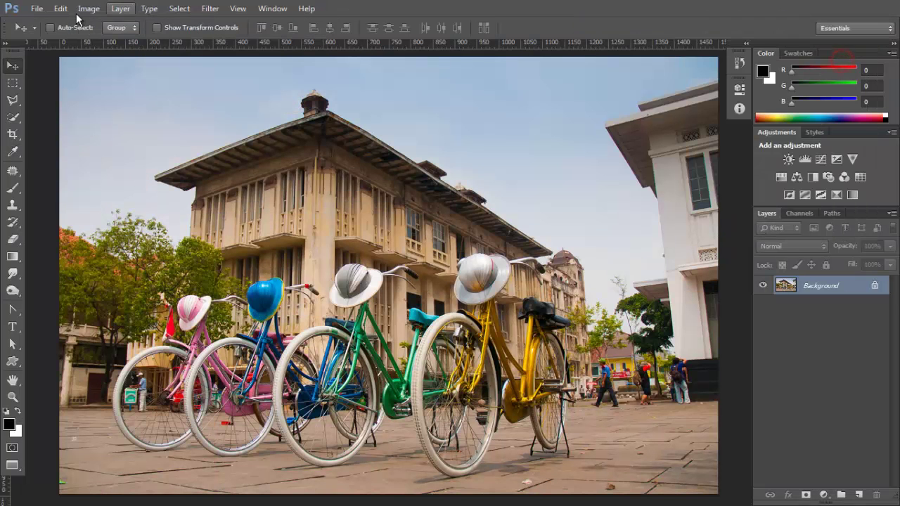
# Desaturate the photo again for comparison with Hue/Saturation, and undo the desaturation.
pyautogui.click(89, 8)
pyautogui.moveTo(106, 40)
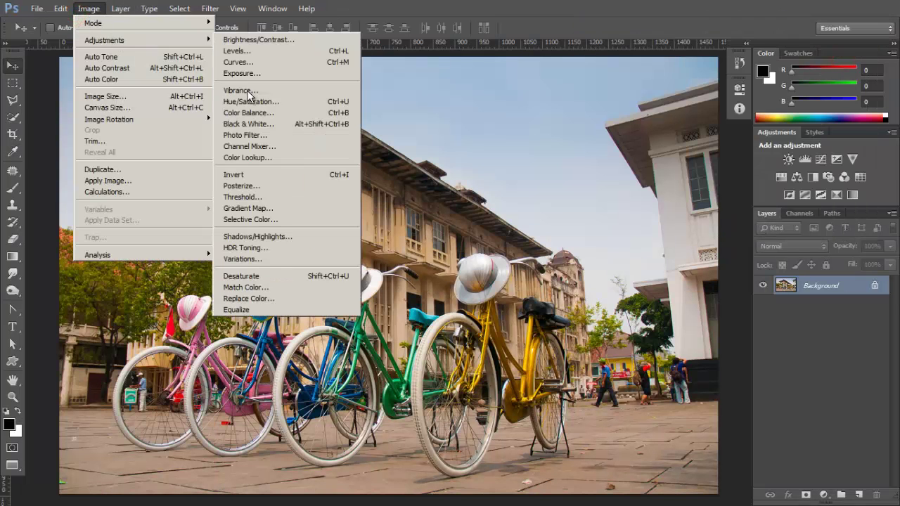
pyautogui.click(281, 274)
pyautogui.click(59, 8)
pyautogui.click(80, 26)
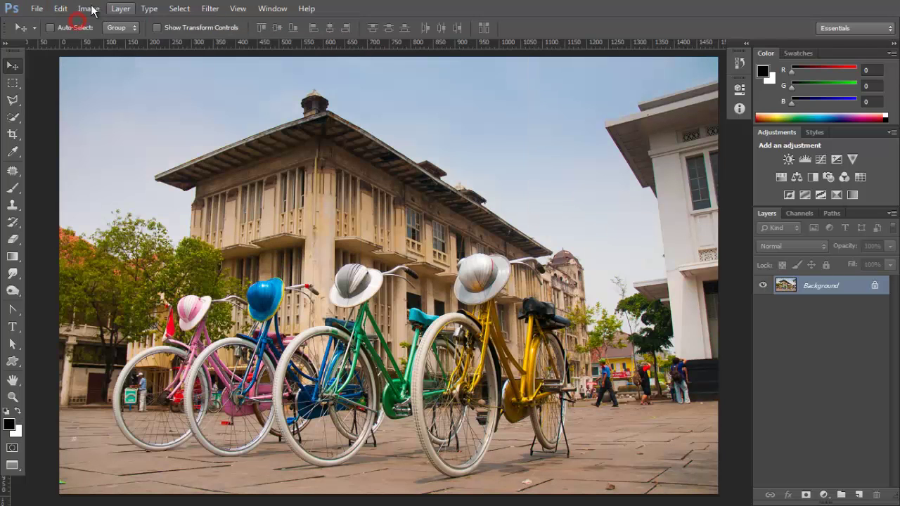
# Open the Match Color adjustment to view its options, reset them, and close it without applying.
pyautogui.click(89, 8)
pyautogui.moveTo(128, 44)
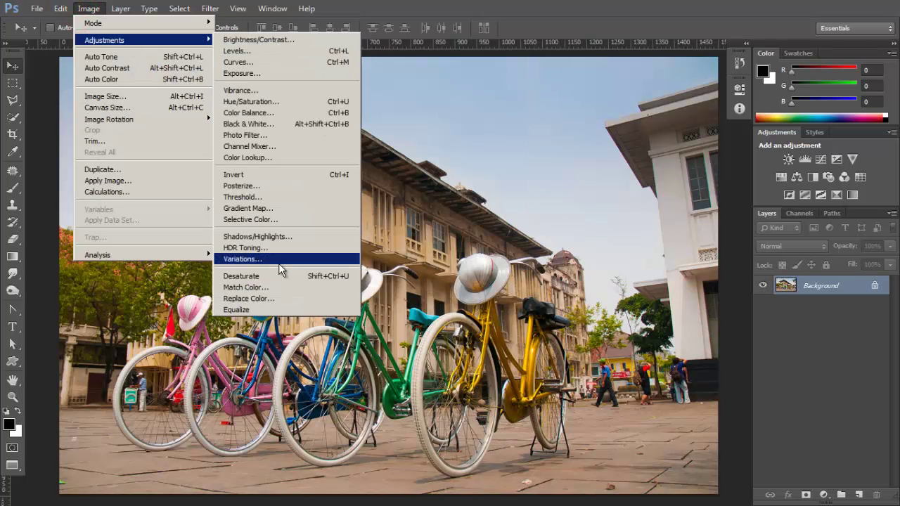
pyautogui.click(281, 288)
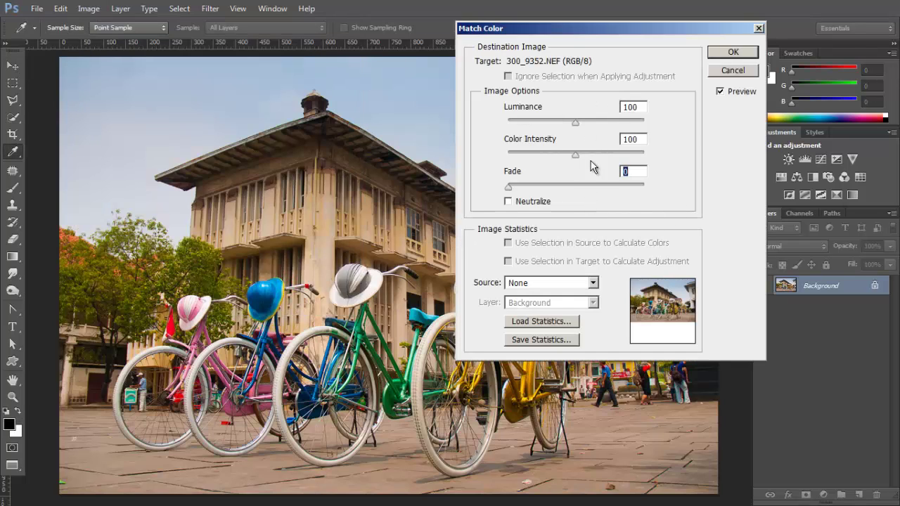
pyautogui.keyDown('alt'); pyautogui.click(731, 70); pyautogui.keyUp('alt')
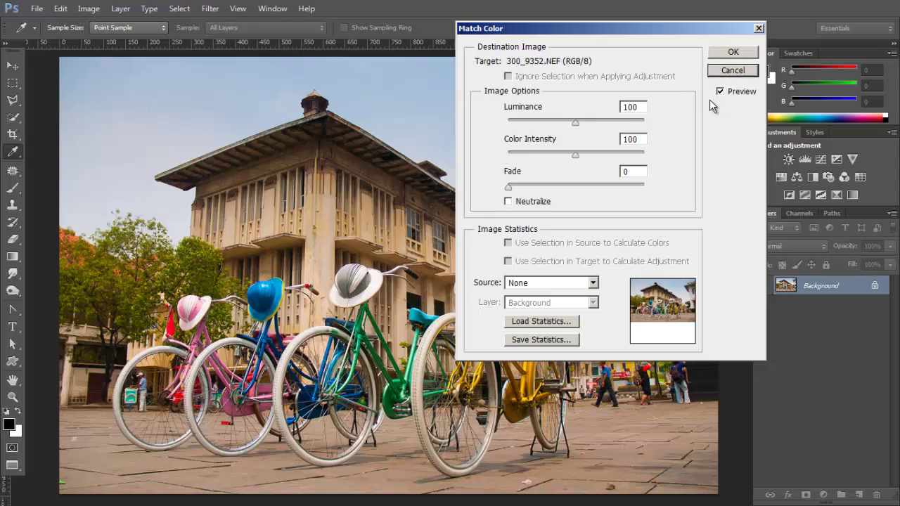
pyautogui.click(717, 68)
pyautogui.press('v')
# Try Replace Color on the blue sky with fuzziness 15, hue +24, saturation +75 and lightness -8.
pyautogui.click(88, 8)
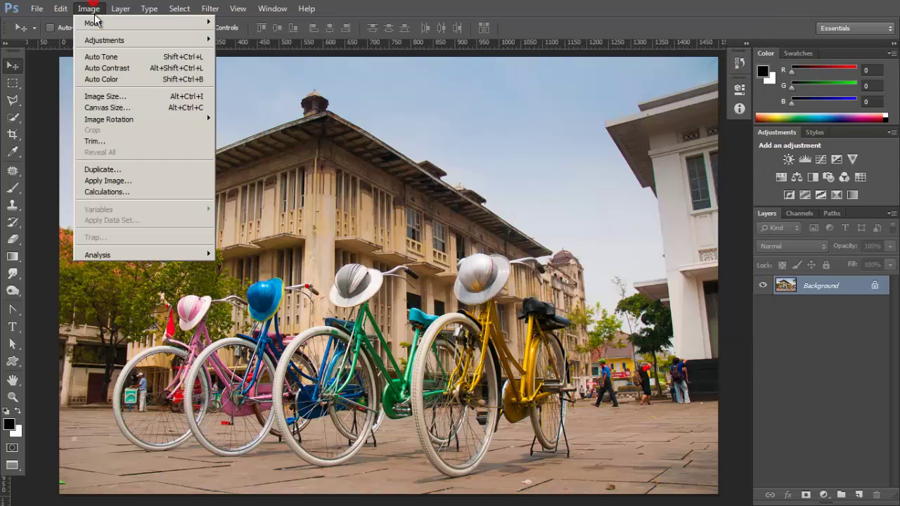
pyautogui.moveTo(110, 43)
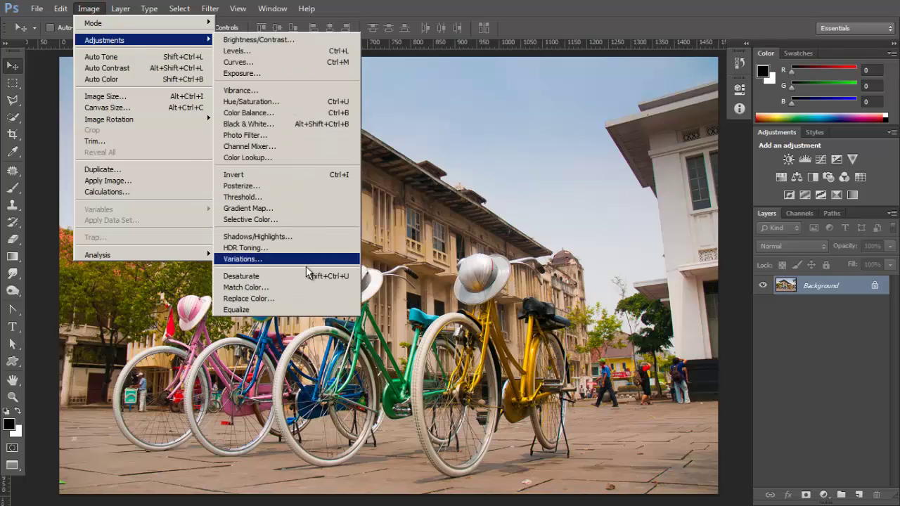
pyautogui.click(303, 298)
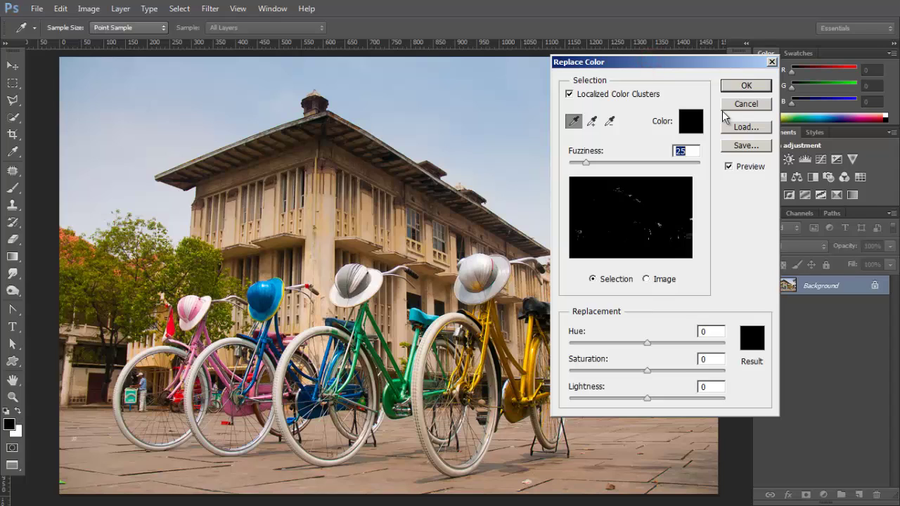
pyautogui.moveTo(650, 61); pyautogui.dragTo(751, 96)
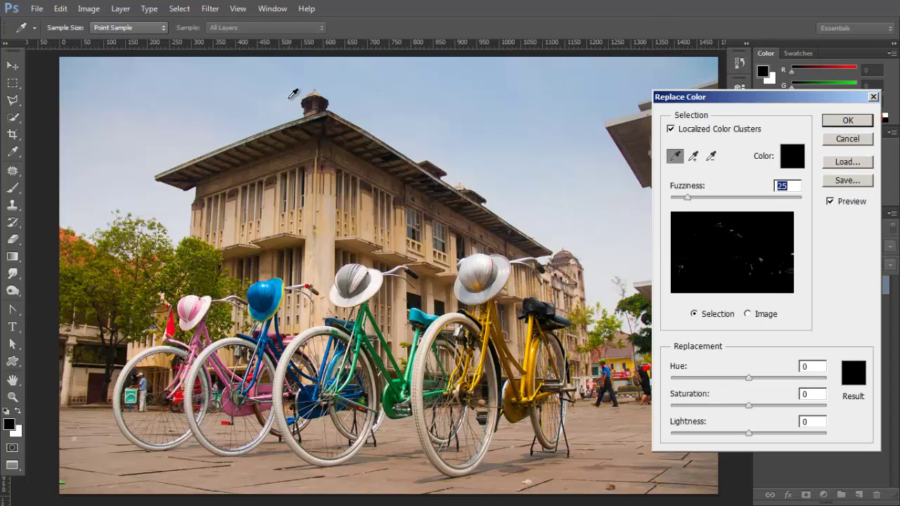
pyautogui.click(492, 111)
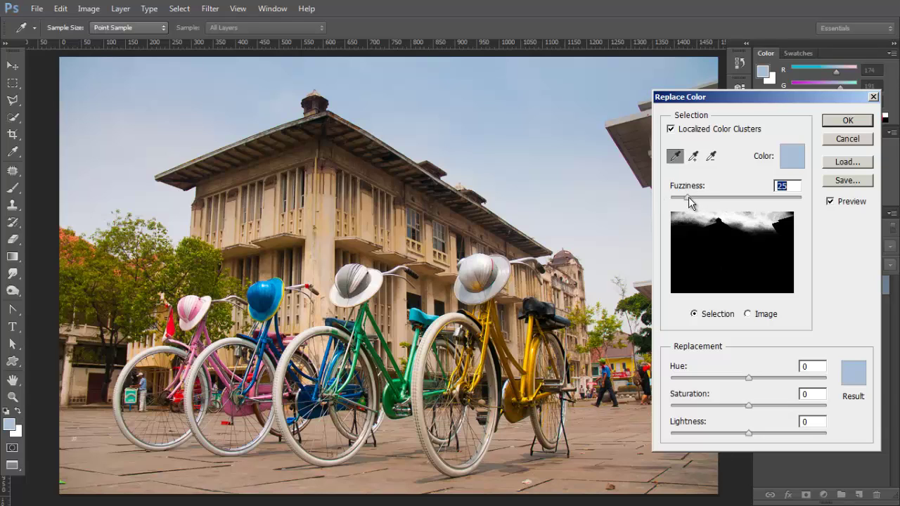
pyautogui.moveTo(689, 200)
pyautogui.mouseDown()
pyautogui.moveTo(767, 200)
pyautogui.moveTo(683, 198)
pyautogui.mouseUp()
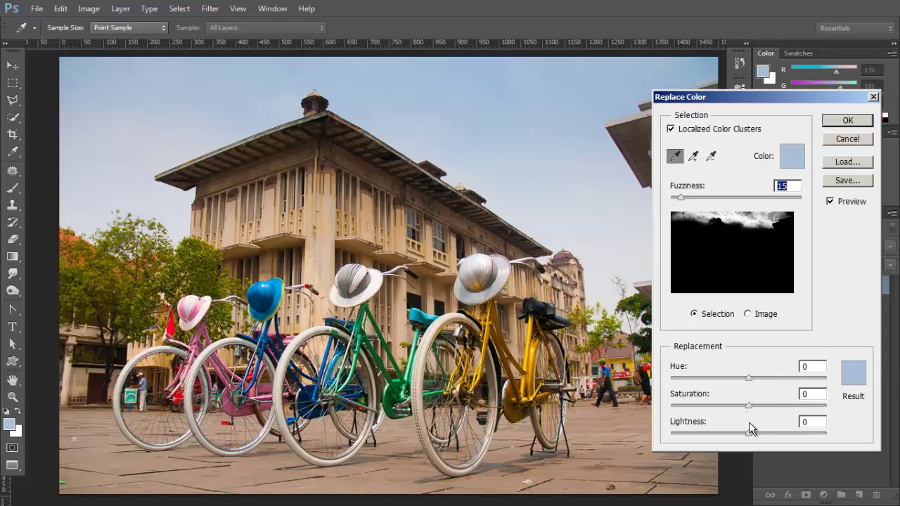
pyautogui.moveTo(748, 434)
pyautogui.mouseDown()
pyautogui.moveTo(703, 432)
pyautogui.moveTo(796, 429)
pyautogui.moveTo(744, 424)
pyautogui.mouseUp()
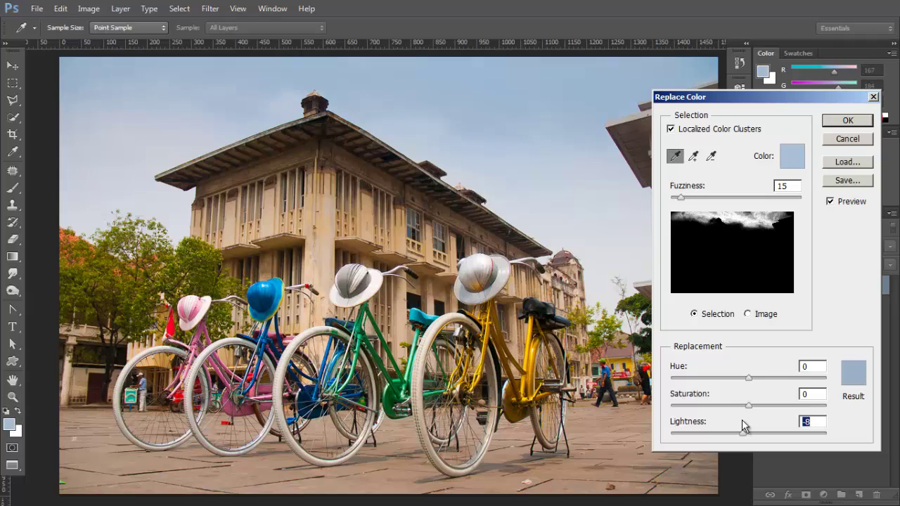
pyautogui.moveTo(749, 378); pyautogui.dragTo(809, 405)
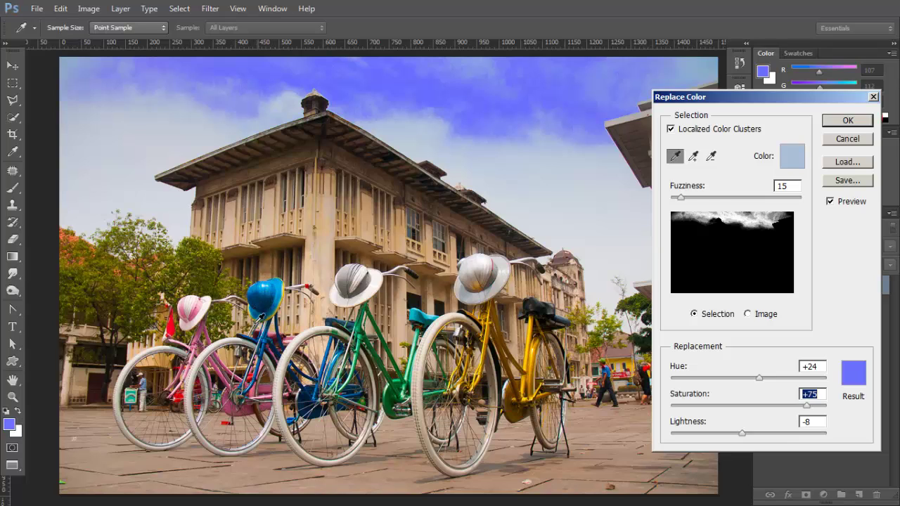
# Sample the blue hat as the color to replace, try fuzziness 141 and hue -148, and discard the Replace Color adjustment.
pyautogui.click(264, 286)
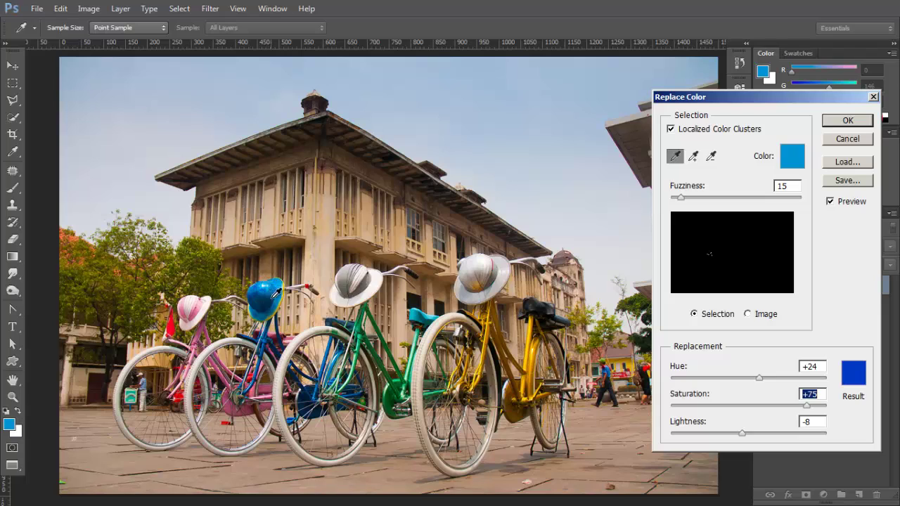
pyautogui.click(268, 290)
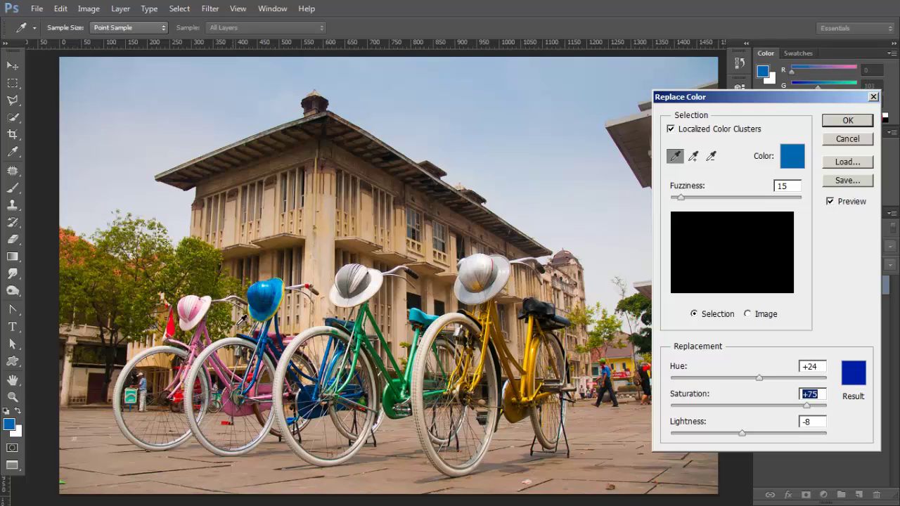
pyautogui.click(268, 284)
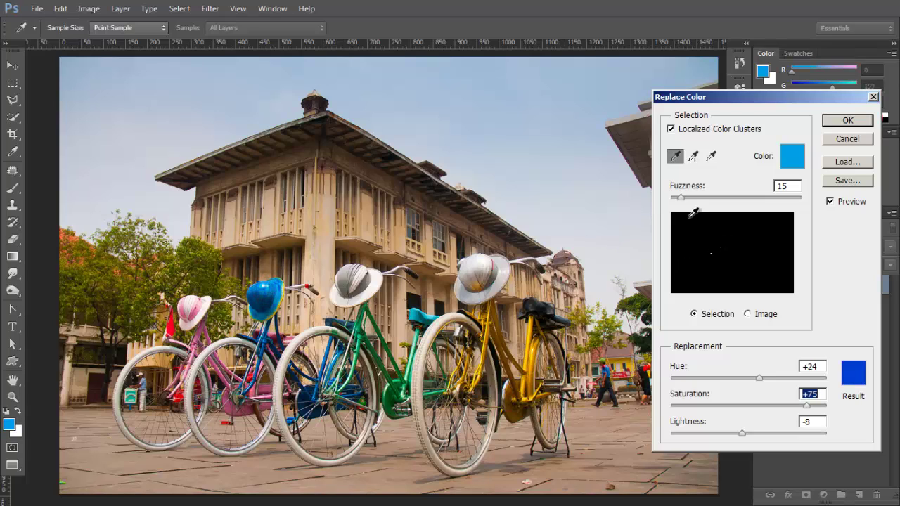
pyautogui.moveTo(681, 198); pyautogui.dragTo(748, 197)
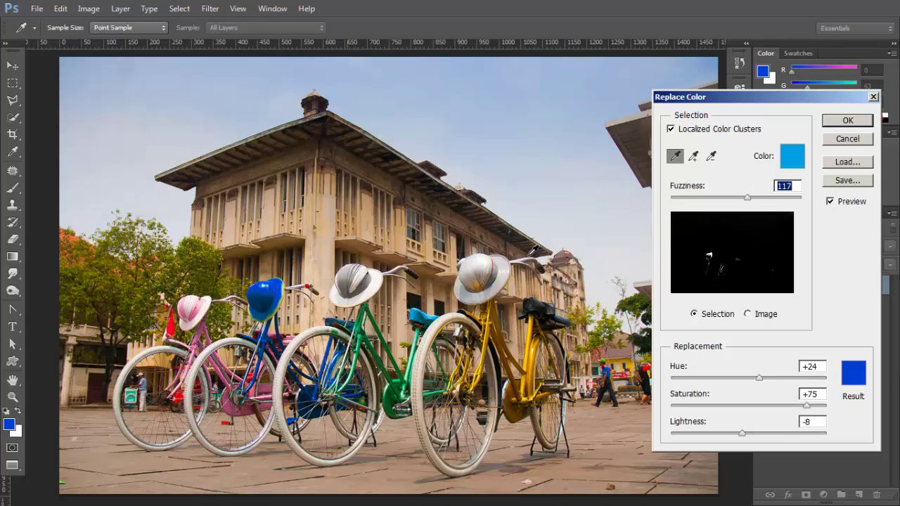
pyautogui.moveTo(748, 197); pyautogui.dragTo(764, 201)
pyautogui.moveTo(759, 377); pyautogui.dragTo(684, 379)
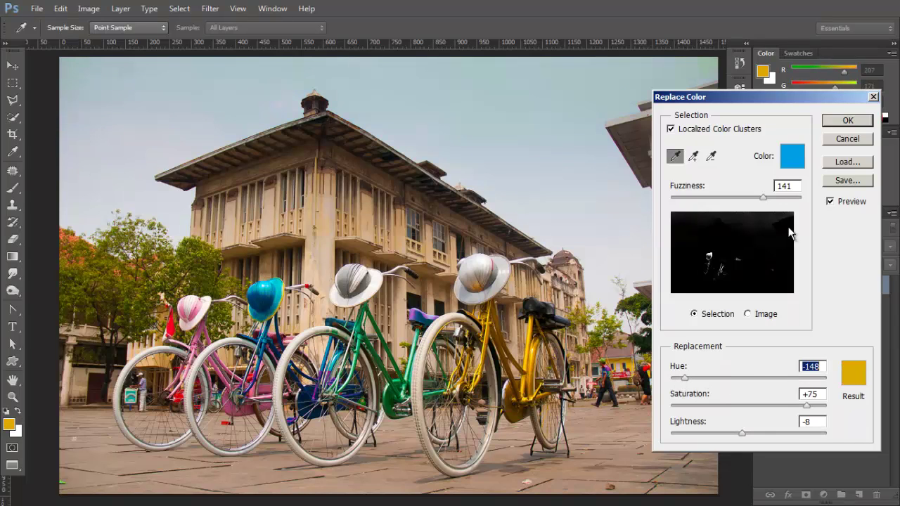
pyautogui.click(847, 139)
# Try the Equalize adjustment on the photo and undo it.
pyautogui.click(88, 9)
pyautogui.moveTo(105, 43)
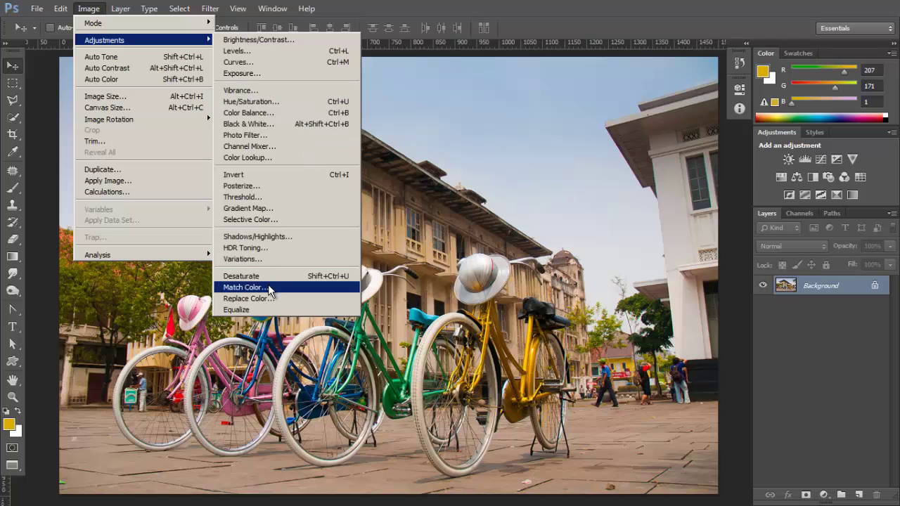
pyautogui.click(274, 310)
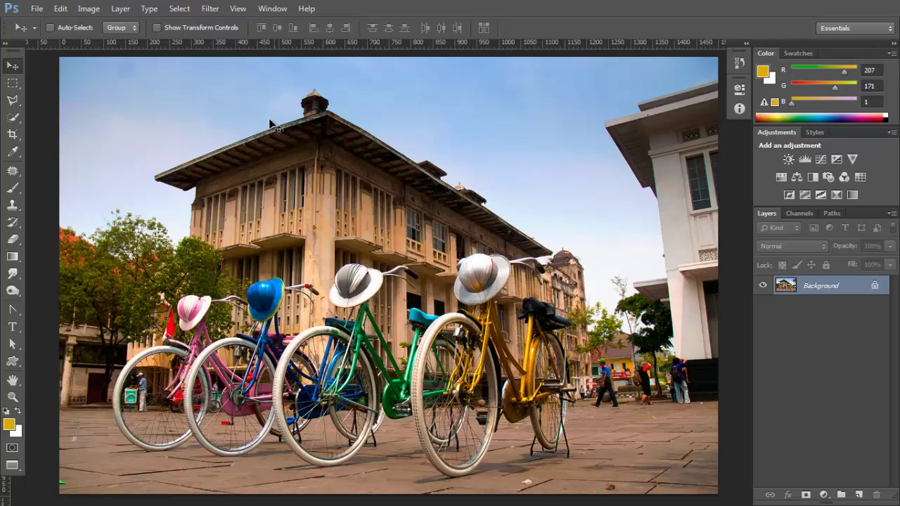
pyautogui.click(61, 9)
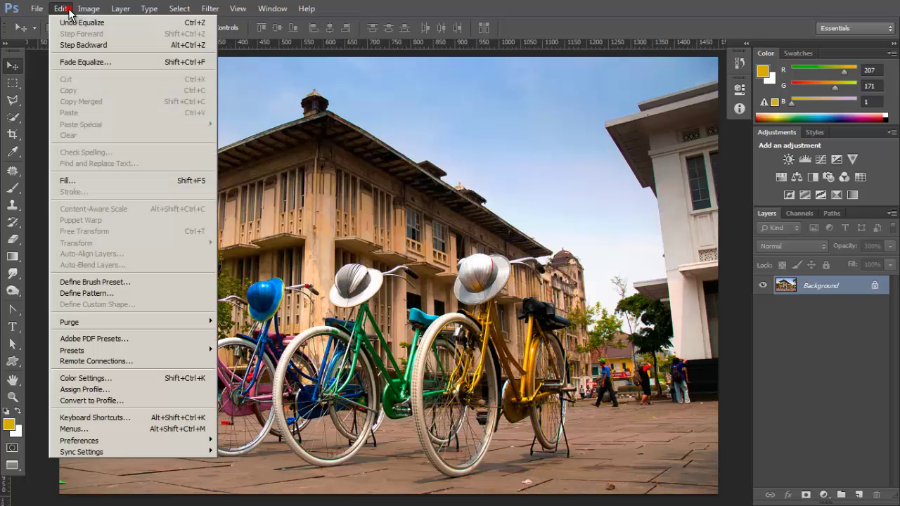
pyautogui.click(69, 23)
pyautogui.click(88, 8)
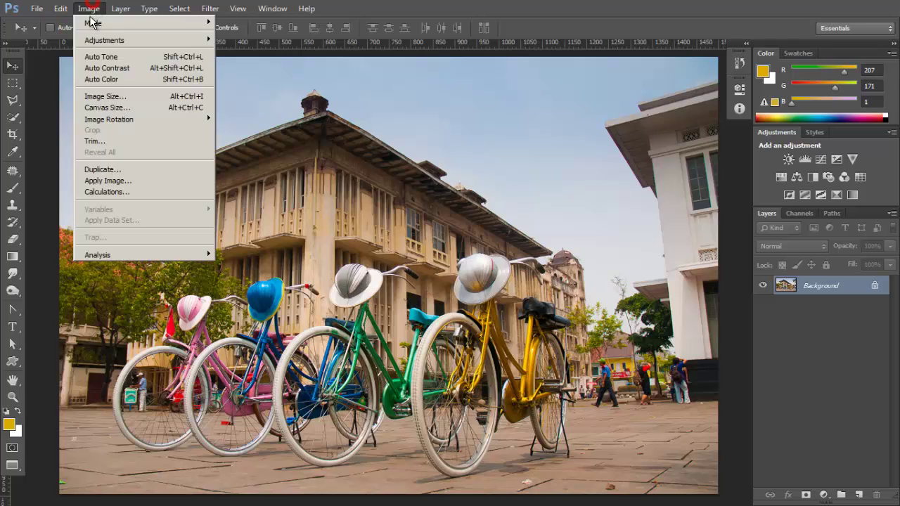
pyautogui.moveTo(96, 41)
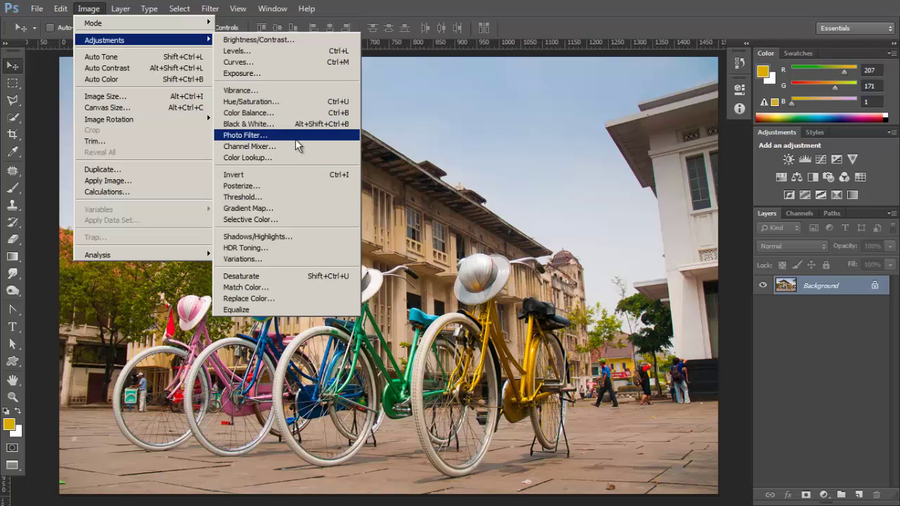
pyautogui.click(547, 12)
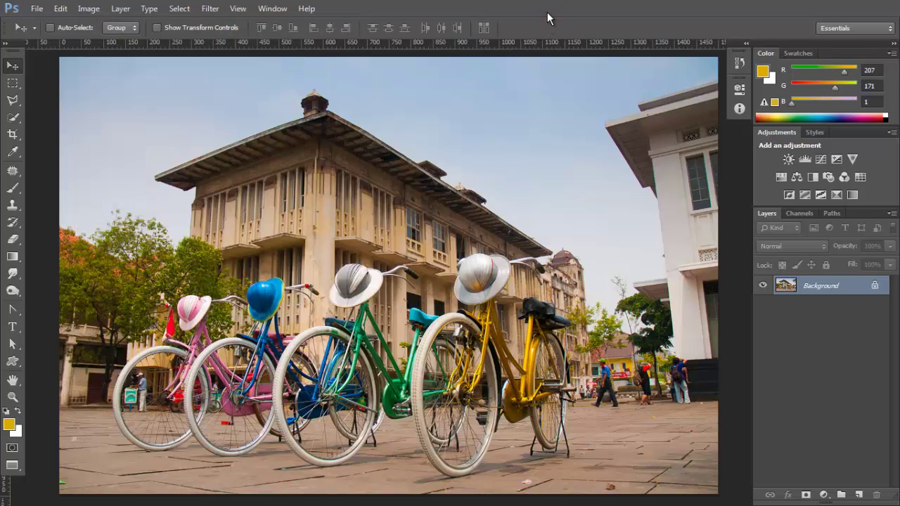